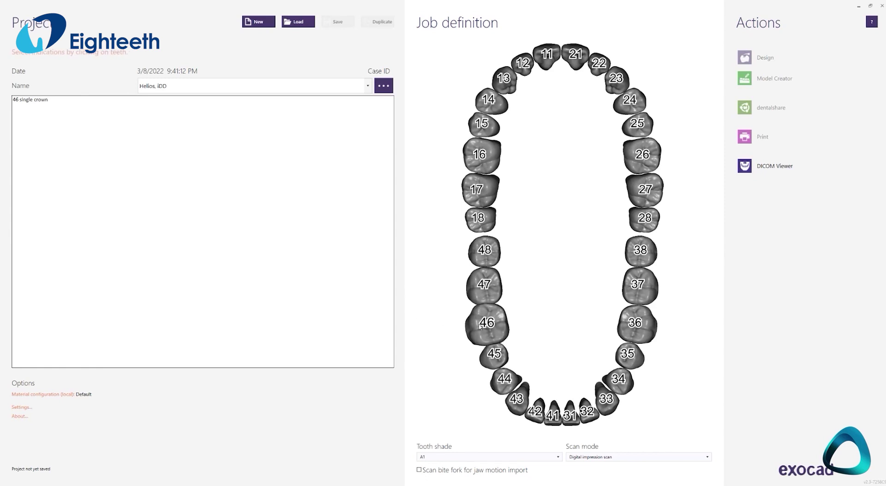
Define tooth 46 as an anatomic crown in Lithium Disilicate and save the project.
{"action": "left_click", "coordinate": [134, 54]}
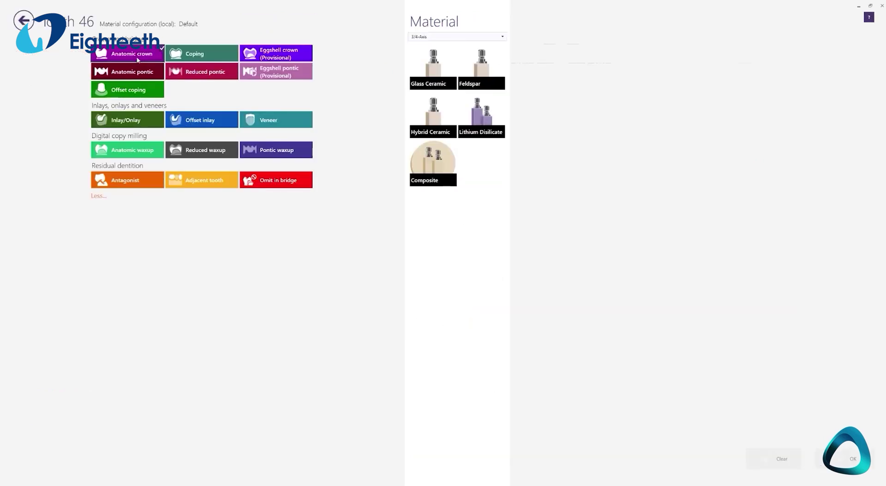
{"action": "left_click", "coordinate": [484, 119]}
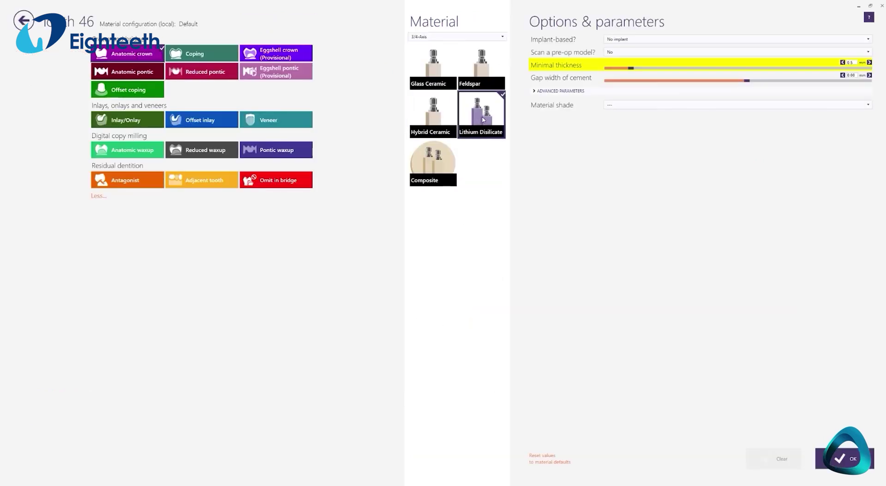
{"action": "left_click", "coordinate": [850, 460]}
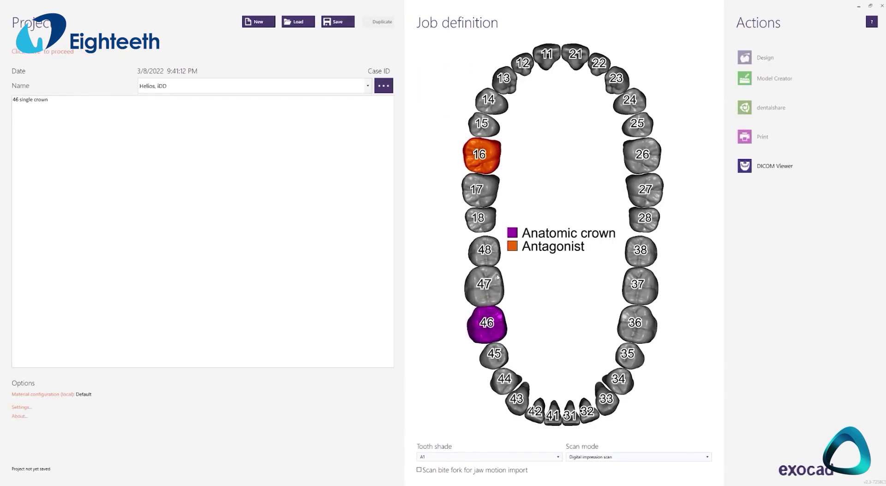
{"action": "left_click", "coordinate": [338, 22]}
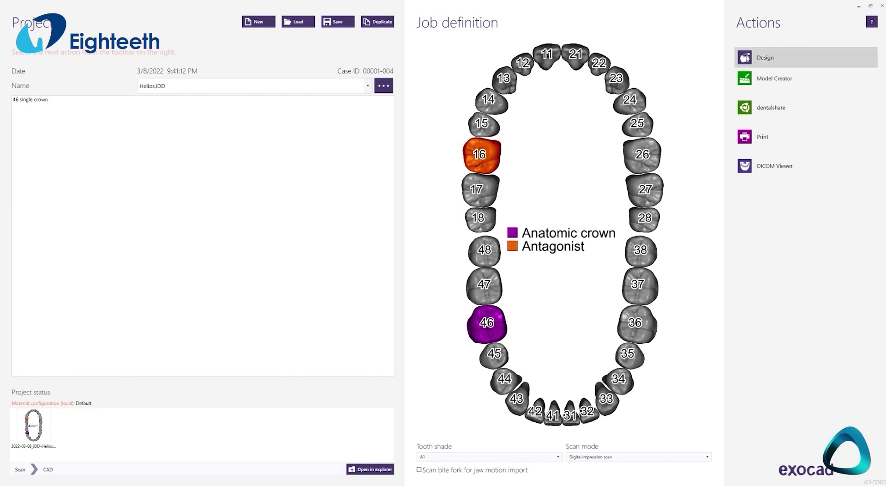
Start the design and load the lower and upper jaw scans from the "46 single crown - THIS" folder in Helios Scans.
{"action": "left_click", "coordinate": [758, 59]}
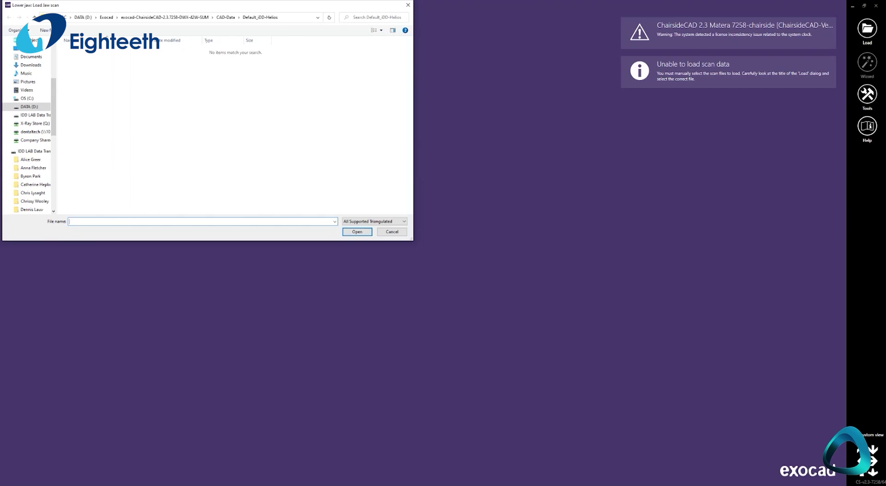
{"action": "scroll", "coordinate": [25, 71], "scroll_direction": "up", "scroll_amount": 1}
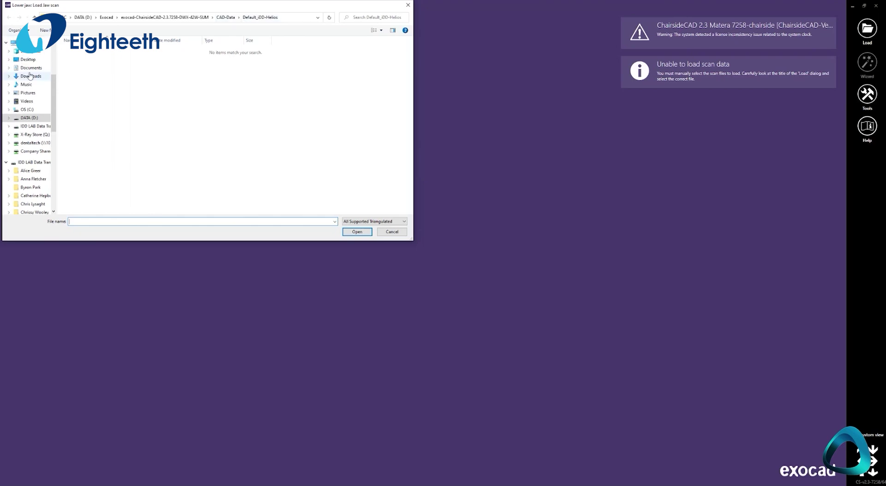
{"action": "left_click", "coordinate": [30, 76]}
{"action": "double_click", "coordinate": [79, 64]}
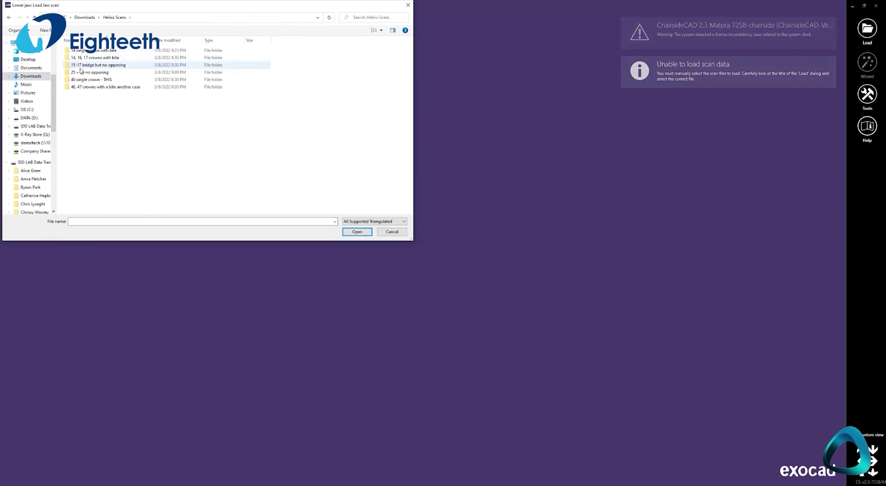
{"action": "double_click", "coordinate": [86, 79]}
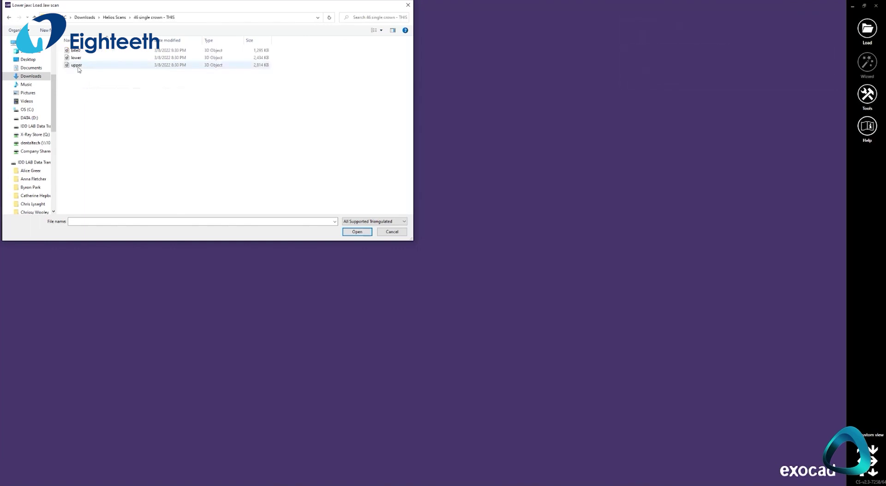
{"action": "double_click", "coordinate": [75, 57]}
{"action": "double_click", "coordinate": [75, 65]}
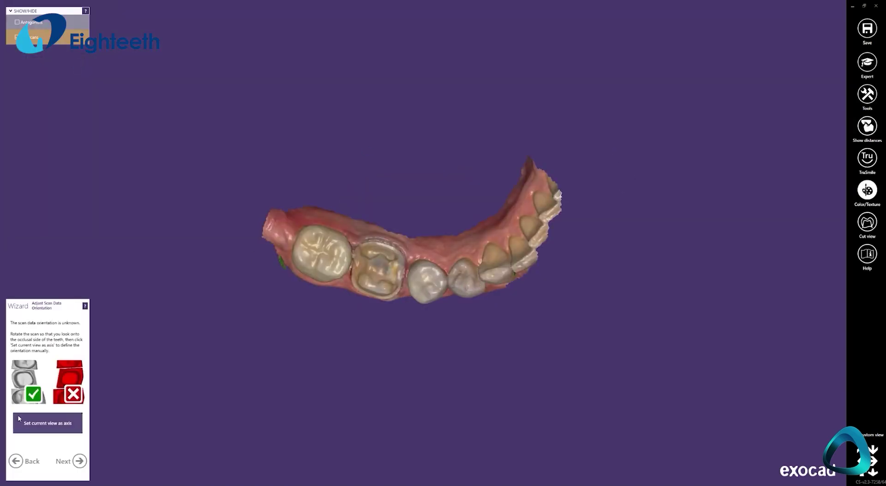
Accept the scan orientation and, with scan colours off, trace tooth 46's margin line along its distal, lingual and mesial sides.
{"action": "left_click", "coordinate": [82, 461]}
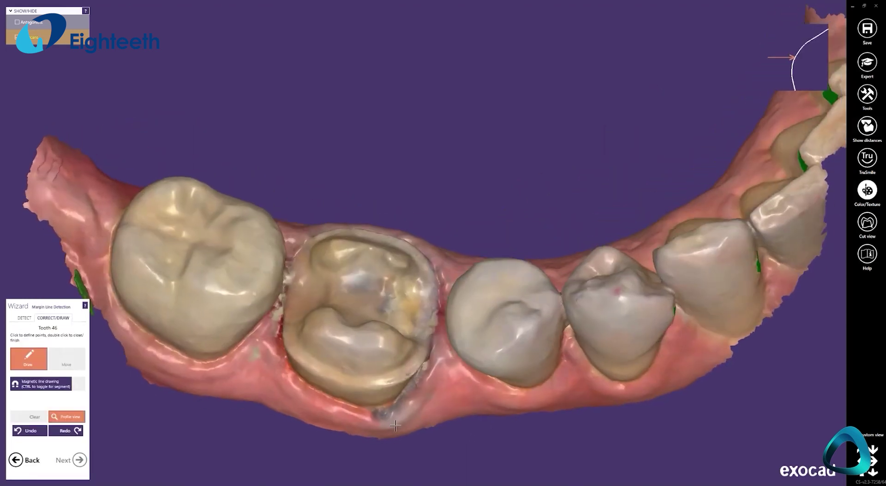
{"action": "left_click", "coordinate": [867, 190]}
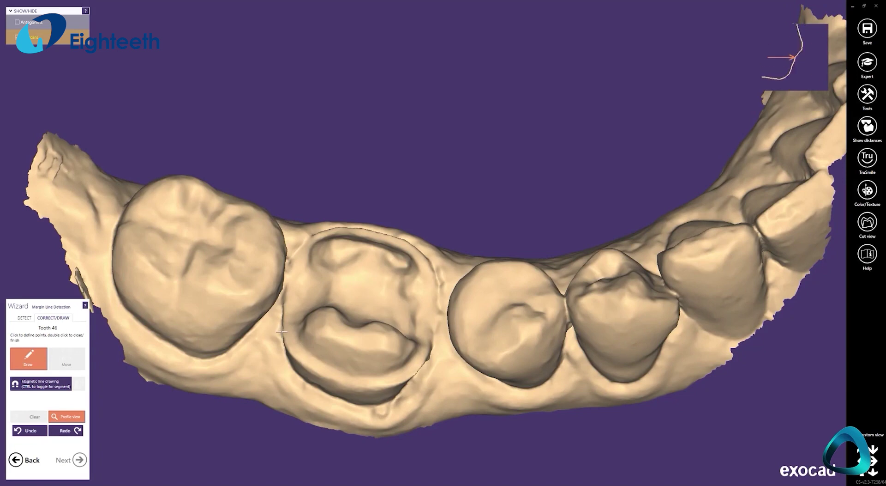
{"action": "scroll", "coordinate": [306, 354], "scroll_direction": "up", "scroll_amount": 3}
{"action": "left_click", "coordinate": [292, 348]}
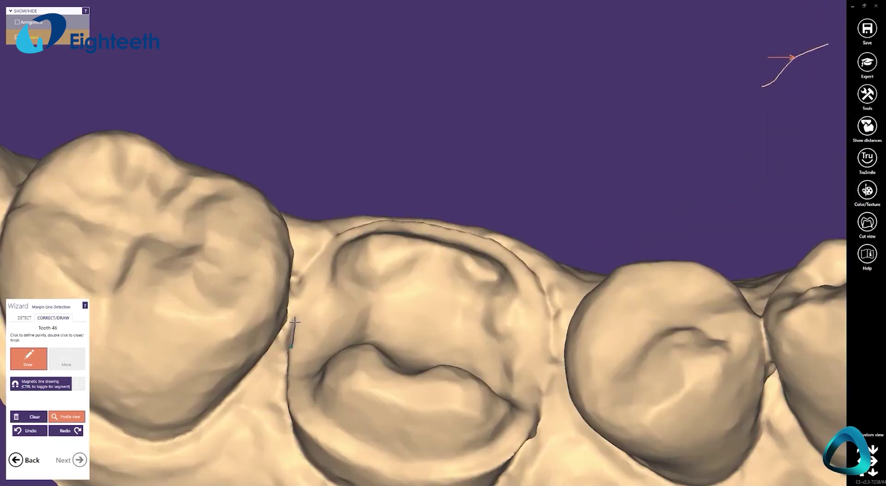
{"action": "left_click", "coordinate": [300, 293]}
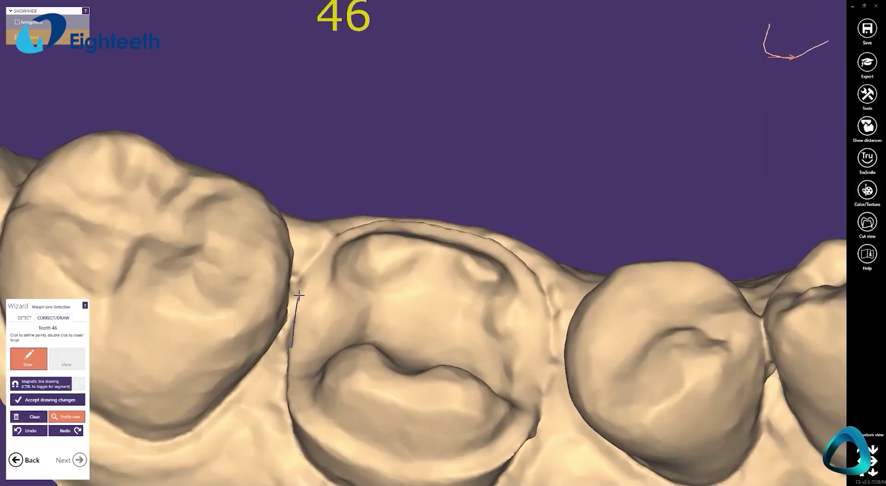
{"action": "left_click", "coordinate": [334, 237]}
{"action": "left_click", "coordinate": [358, 227]}
{"action": "left_click", "coordinate": [398, 241]}
{"action": "left_click", "coordinate": [492, 283]}
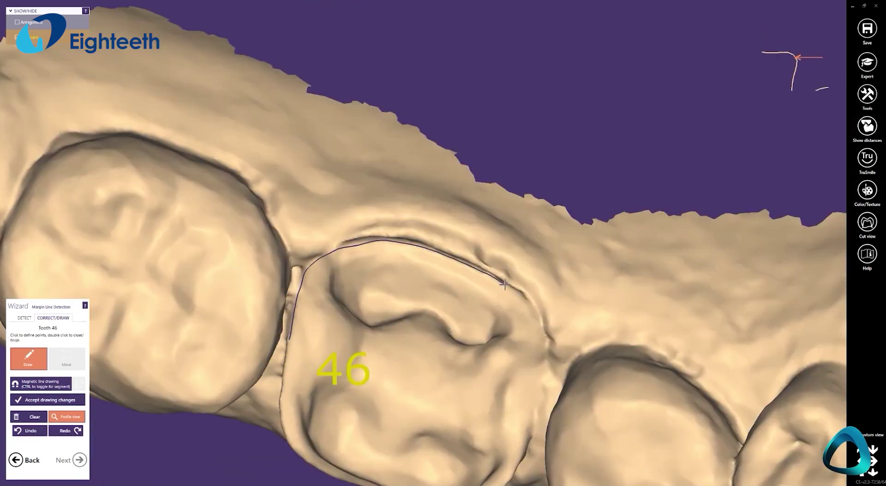
{"action": "left_click", "coordinate": [544, 336]}
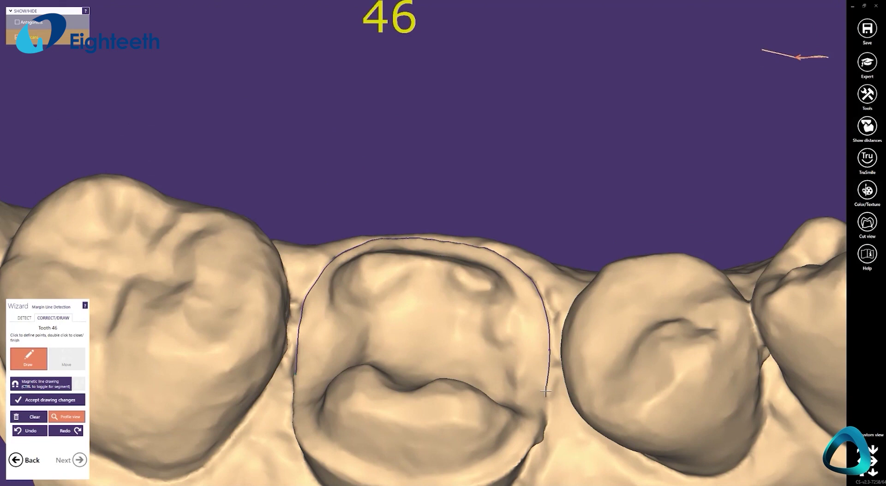
Continue the margin line along the buccal shoulder of tooth 46 and close it at its starting point.
{"action": "left_click", "coordinate": [539, 423]}
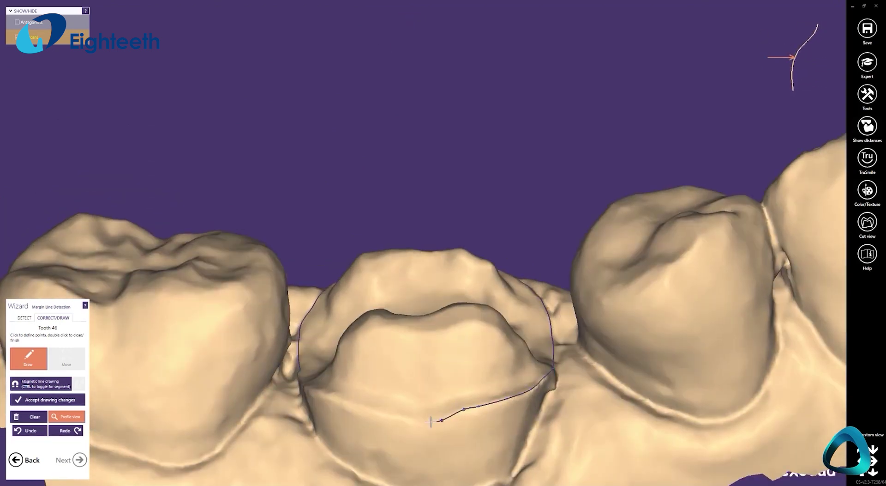
{"action": "left_click", "coordinate": [402, 416]}
{"action": "left_click", "coordinate": [358, 406]}
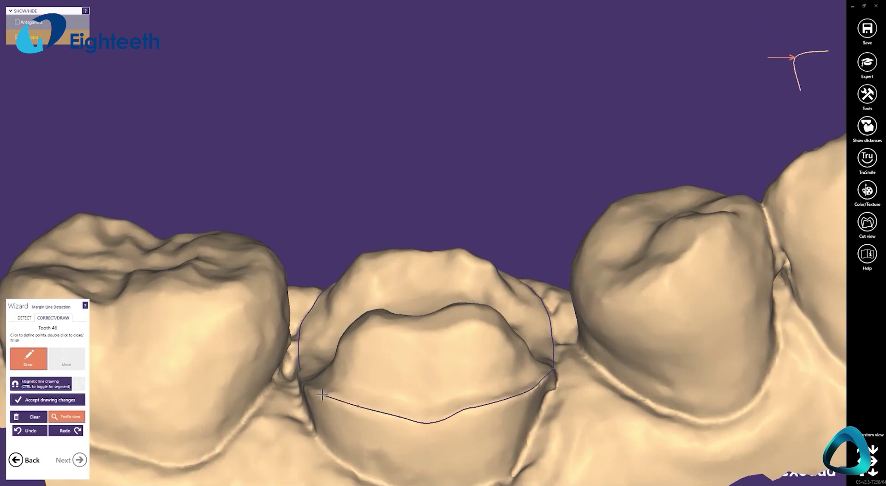
{"action": "double_click", "coordinate": [300, 371]}
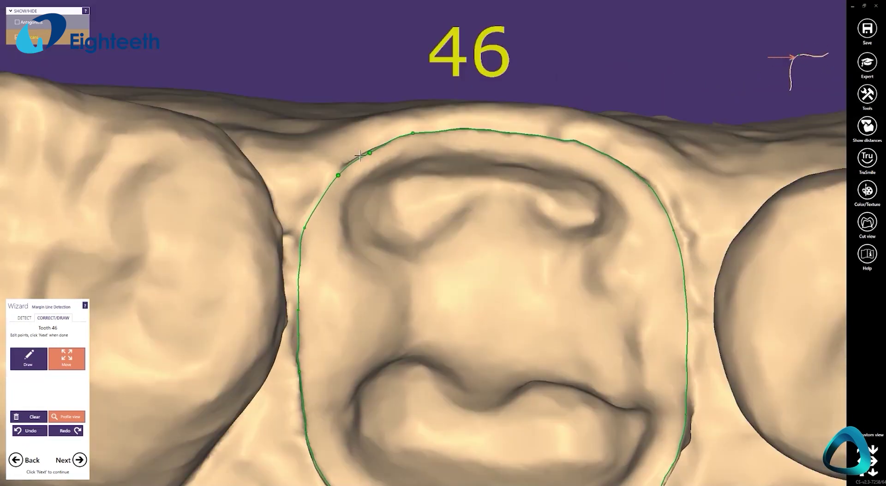
Examine the margin line of tooth 46 from several angles, both with and without the scan colours.
{"action": "right_click_drag", "start_coordinate": [300, 371], "coordinate": [389, 441]}
{"action": "right_click_drag", "start_coordinate": [488, 335], "coordinate": [376, 355]}
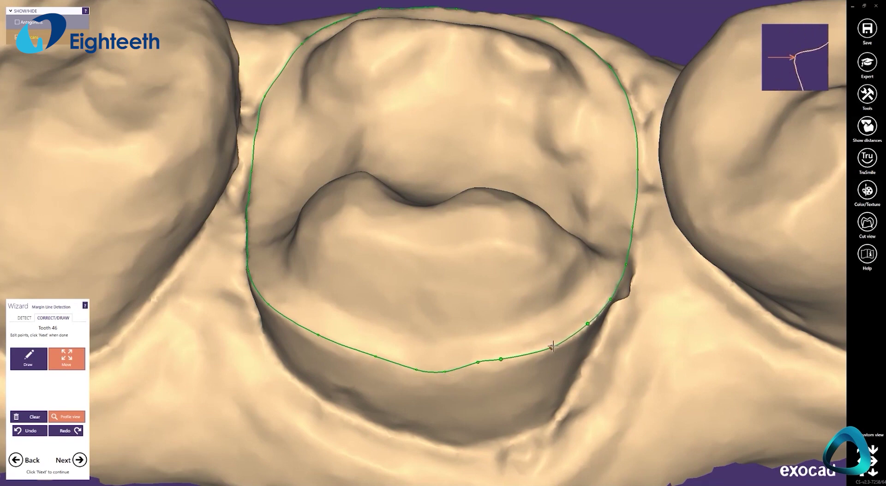
{"action": "right_click_drag", "start_coordinate": [502, 356], "coordinate": [536, 366]}
{"action": "right_click_drag", "start_coordinate": [605, 344], "coordinate": [647, 384]}
{"action": "left_click", "coordinate": [868, 195]}
{"action": "scroll", "coordinate": [715, 196], "scroll_direction": "down", "scroll_amount": 3}
{"action": "right_click_drag", "start_coordinate": [693, 304], "coordinate": [431, 279]}
{"action": "scroll", "coordinate": [472, 221], "scroll_direction": "up", "scroll_amount": 2}
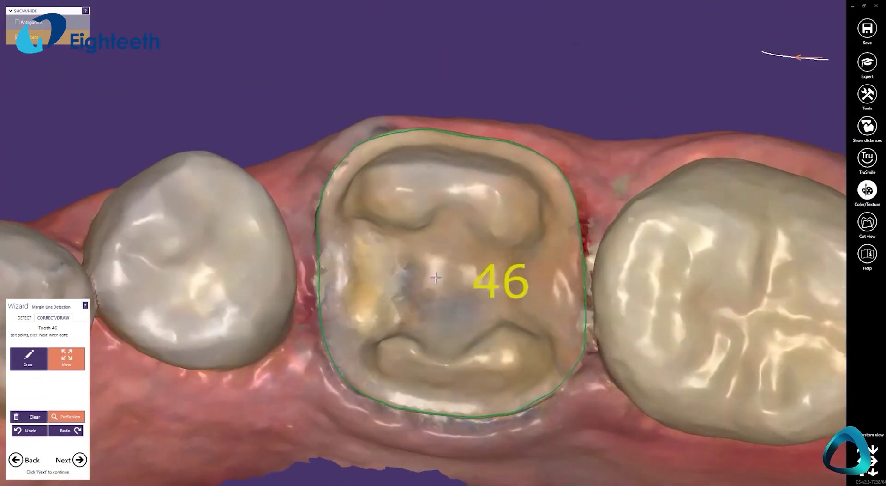
{"action": "scroll", "coordinate": [431, 279], "scroll_direction": "up", "scroll_amount": 2}
{"action": "left_click", "coordinate": [868, 190]}
{"action": "right_click_drag", "start_coordinate": [489, 245], "coordinate": [292, 258]}
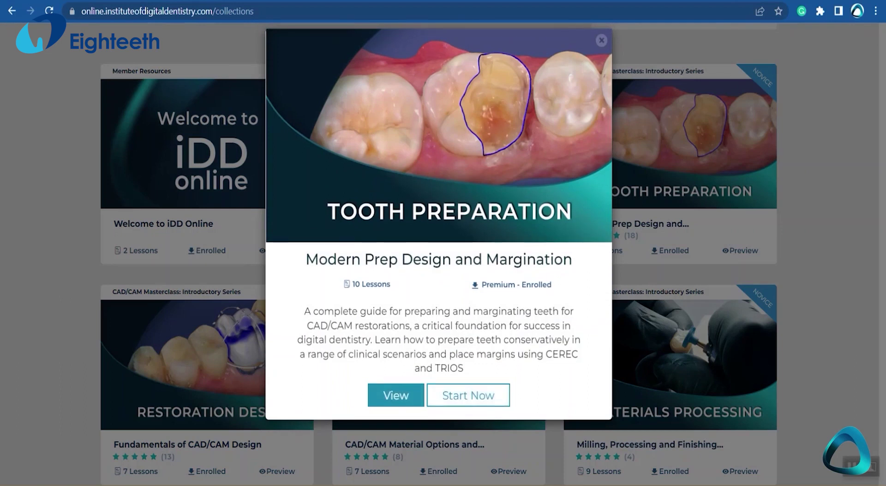
Switch to the browser and start the Modern Prep Design and Margination course.
{"action": "left_click", "coordinate": [468, 394]}
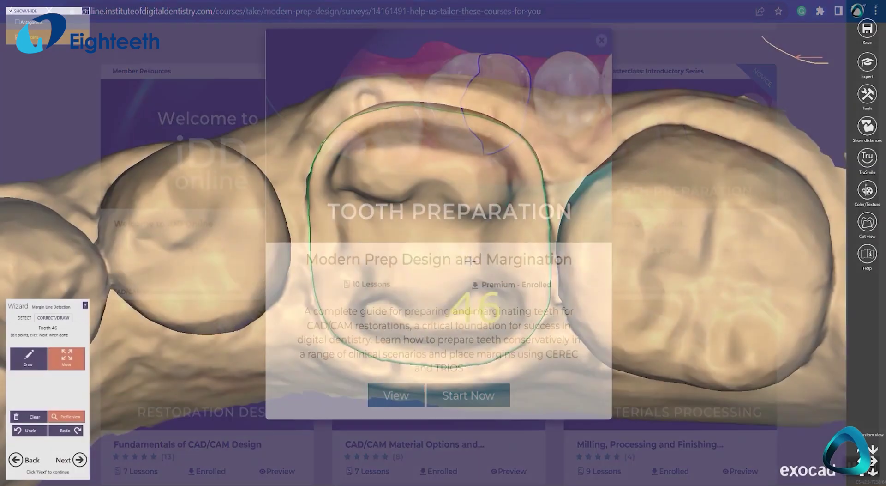
Adjust the distobuccal point of the margin line on tooth 46 and accept the margin and insertion direction.
{"action": "scroll", "coordinate": [384, 111], "scroll_direction": "up", "scroll_amount": 3}
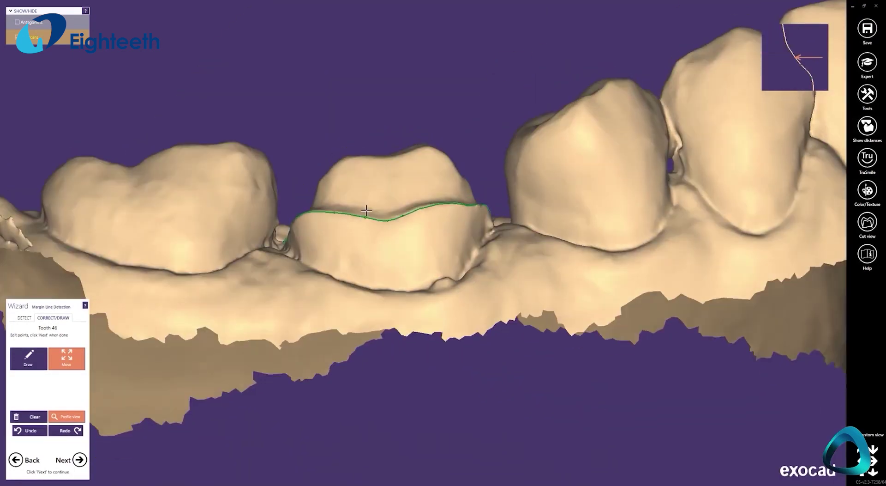
{"action": "scroll", "coordinate": [409, 314], "scroll_direction": "up", "scroll_amount": 4}
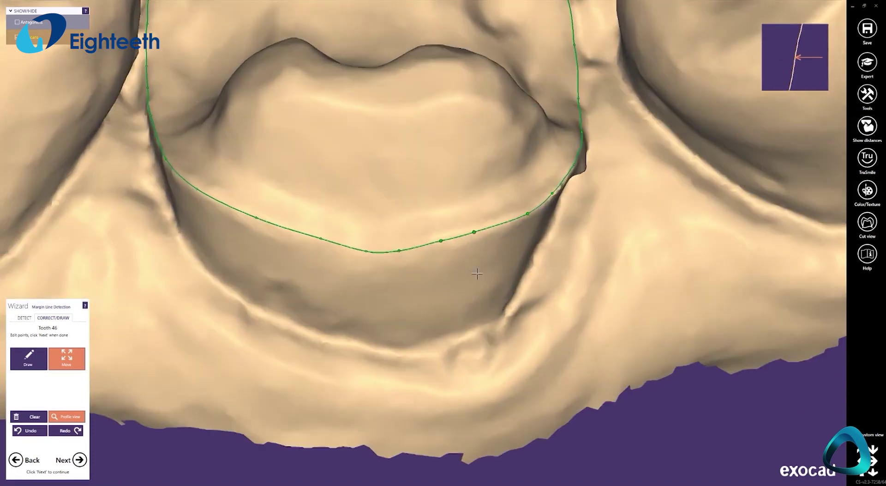
{"action": "right_click_drag", "start_coordinate": [477, 274], "coordinate": [478, 259]}
{"action": "left_click_drag", "start_coordinate": [198, 183], "coordinate": [187, 182]}
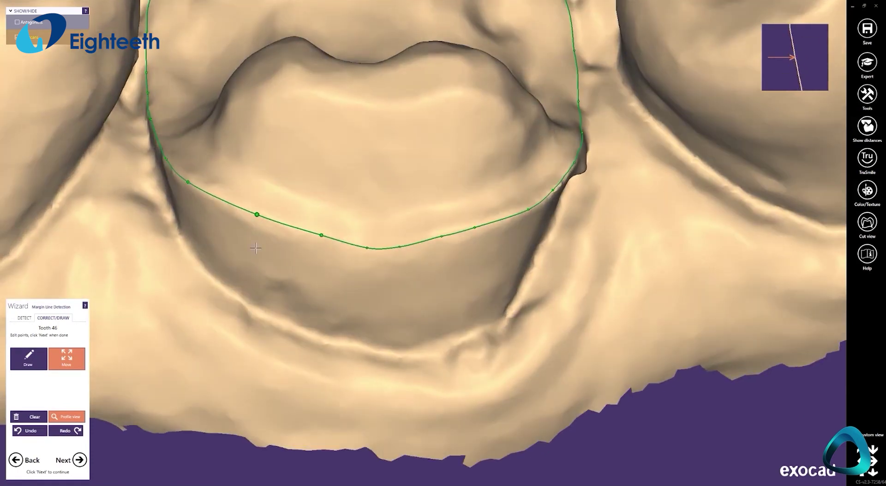
{"action": "right_click_drag", "start_coordinate": [249, 244], "coordinate": [250, 419]}
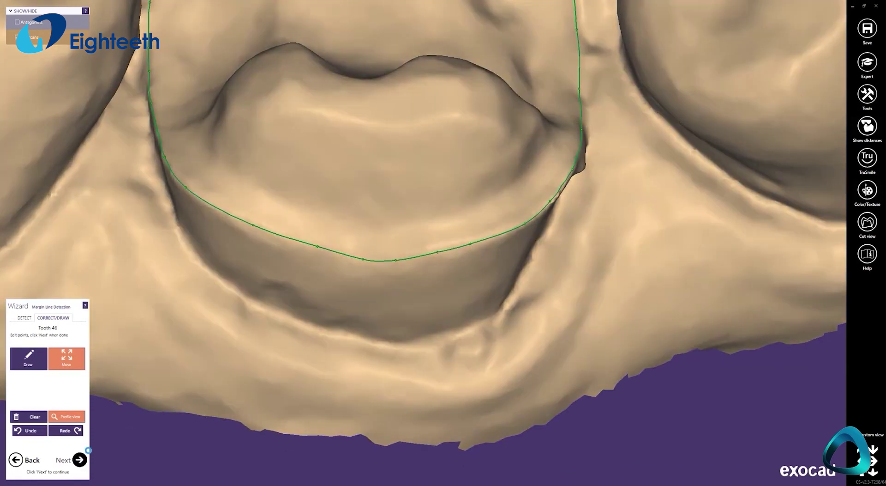
{"action": "left_click", "coordinate": [81, 459]}
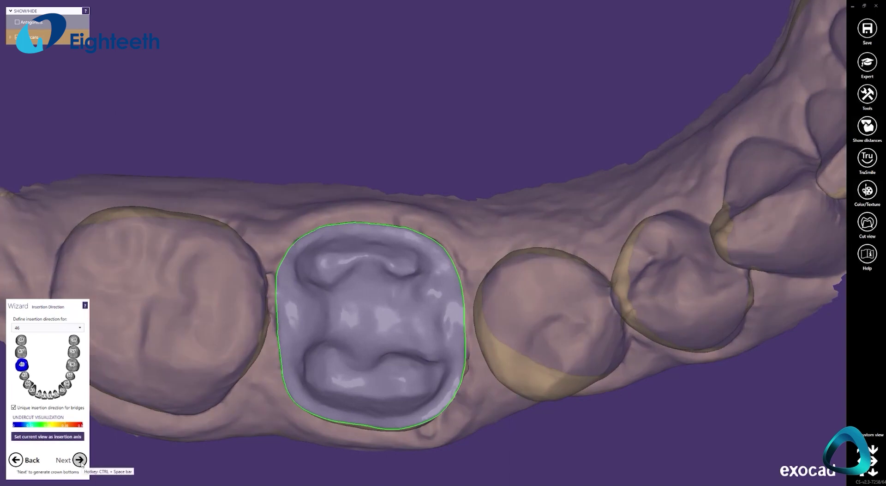
{"action": "left_click", "coordinate": [83, 464]}
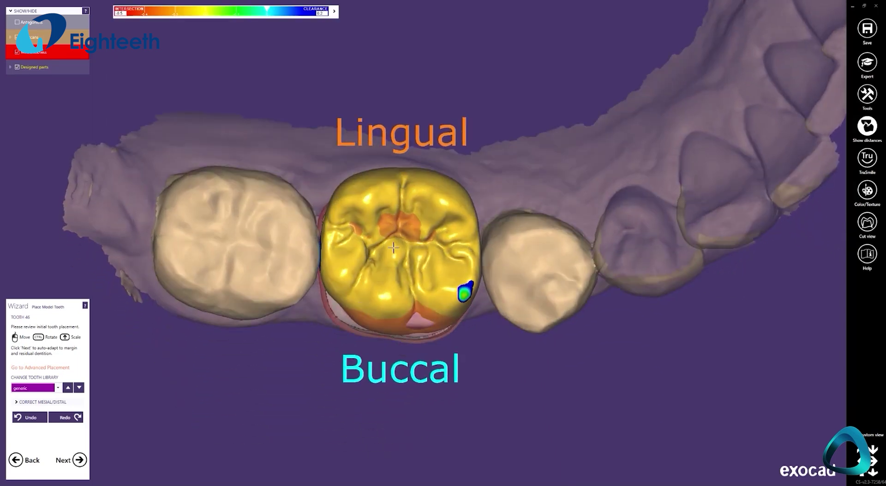
Shift the model tooth buccally over the tooth 46 preparation, scale it slightly and accept the placement.
{"action": "left_click_drag", "start_coordinate": [399, 258], "coordinate": [395, 267]}
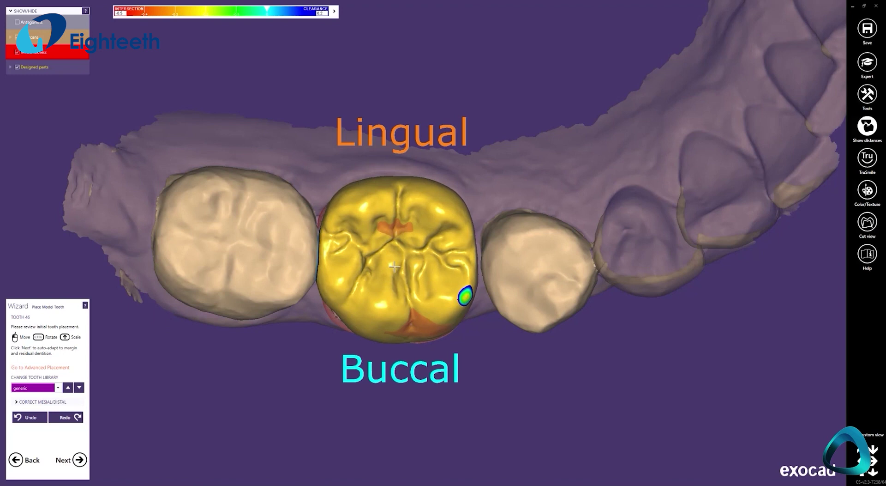
{"action": "left_click_drag", "start_coordinate": [470, 249], "coordinate": [472, 249], "text": "shift"}
{"action": "right_click_drag", "start_coordinate": [463, 256], "coordinate": [411, 239]}
{"action": "left_click_drag", "start_coordinate": [410, 239], "coordinate": [412, 241]}
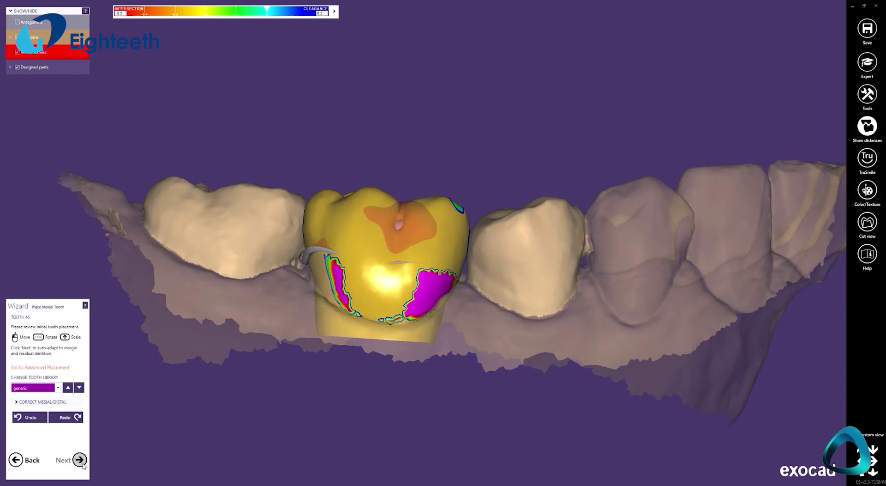
{"action": "left_click", "coordinate": [82, 462]}
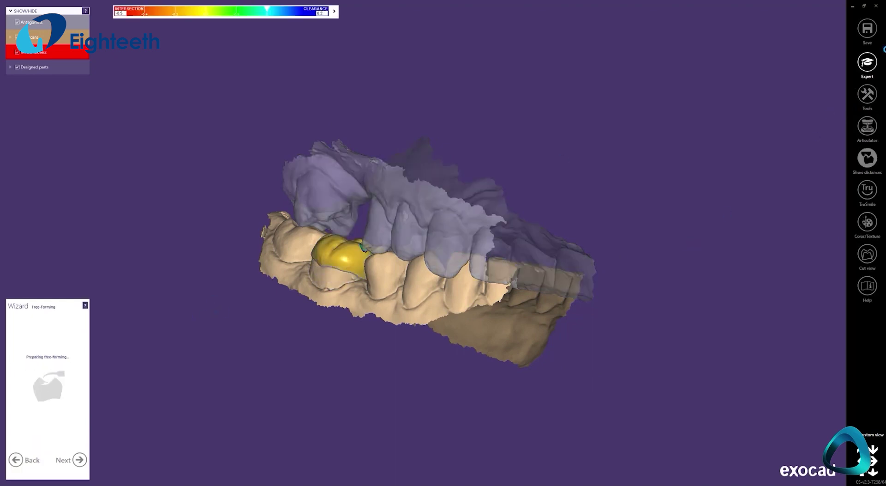
Reshape the outer wall of the tooth 46 crown in free-forming with the Tooth Parts preset.
{"action": "right_click_drag", "start_coordinate": [373, 92], "coordinate": [368, 259]}
{"action": "scroll", "coordinate": [355, 288], "scroll_direction": "up", "scroll_amount": 3}
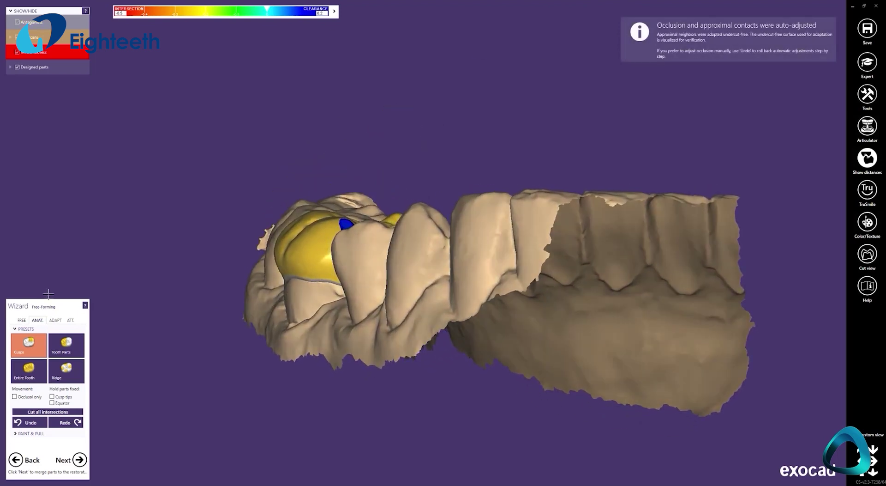
{"action": "left_click", "coordinate": [60, 347]}
{"action": "left_click_drag", "start_coordinate": [278, 250], "coordinate": [274, 267]}
{"action": "right_click_drag", "start_coordinate": [273, 266], "coordinate": [398, 234]}
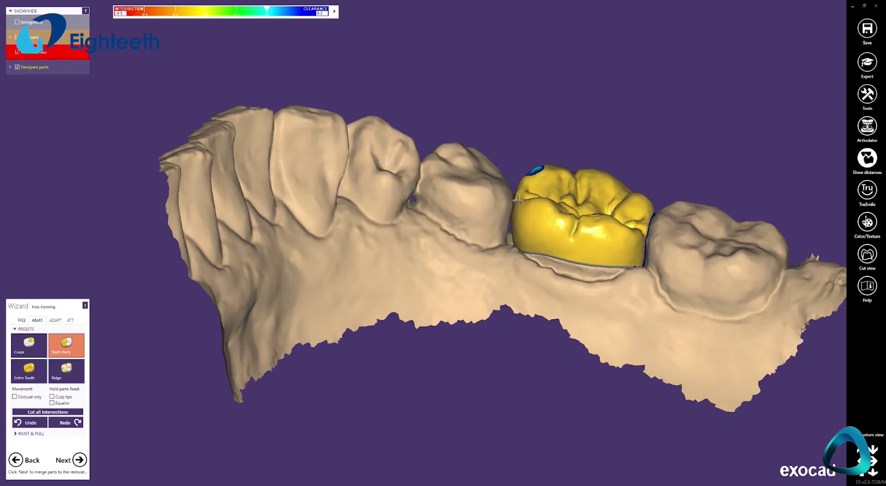
Reshape the mesiolingual and distolingual areas of the tooth 46 crown with the Tooth Parts preset.
{"action": "left_click_drag", "start_coordinate": [518, 201], "coordinate": [515, 196]}
{"action": "right_click_drag", "start_coordinate": [530, 198], "coordinate": [535, 182]}
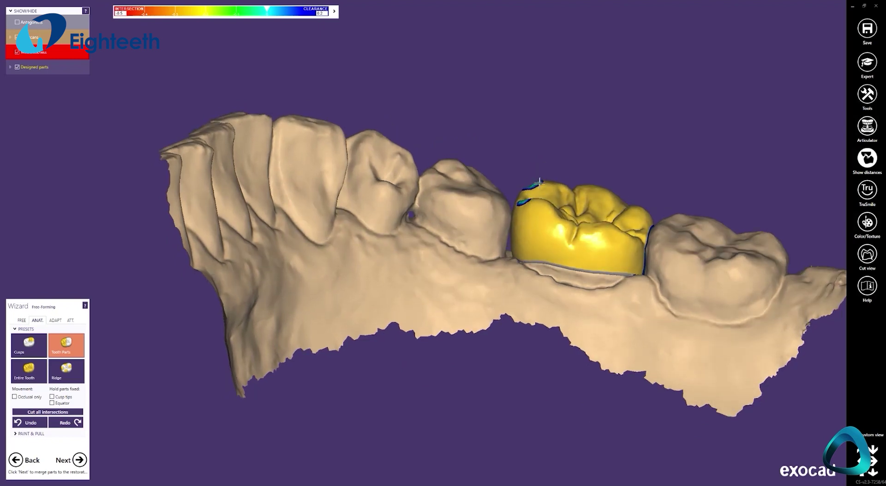
{"action": "right_click_drag", "start_coordinate": [572, 225], "coordinate": [583, 206]}
{"action": "mouse_move", "coordinate": [615, 234]}
{"action": "right_mouse_down"}
{"action": "mouse_move", "coordinate": [616, 220]}
{"action": "mouse_move", "coordinate": [613, 234]}
{"action": "right_mouse_up"}
{"action": "left_click_drag", "start_coordinate": [605, 232], "coordinate": [607, 228]}
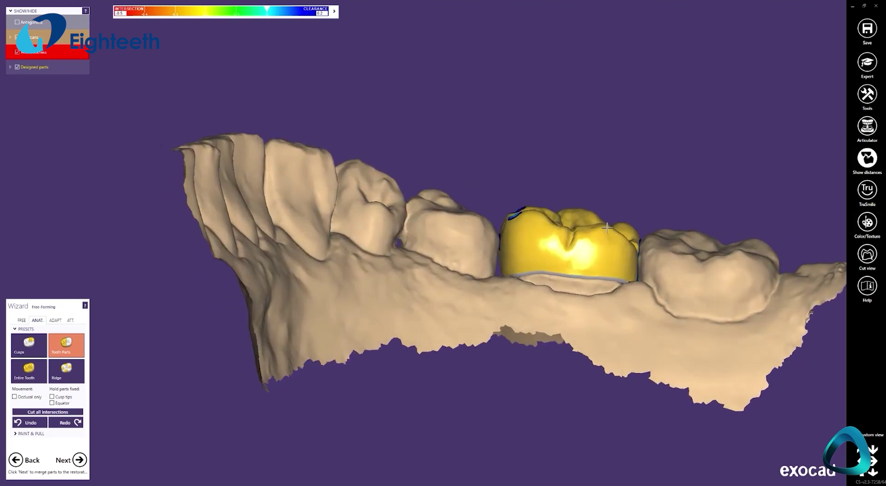
Check the crown's contact area and rework its buccal wall at the groove using free Add/Remove with an enlarged brush.
{"action": "right_click_drag", "start_coordinate": [529, 213], "coordinate": [504, 171]}
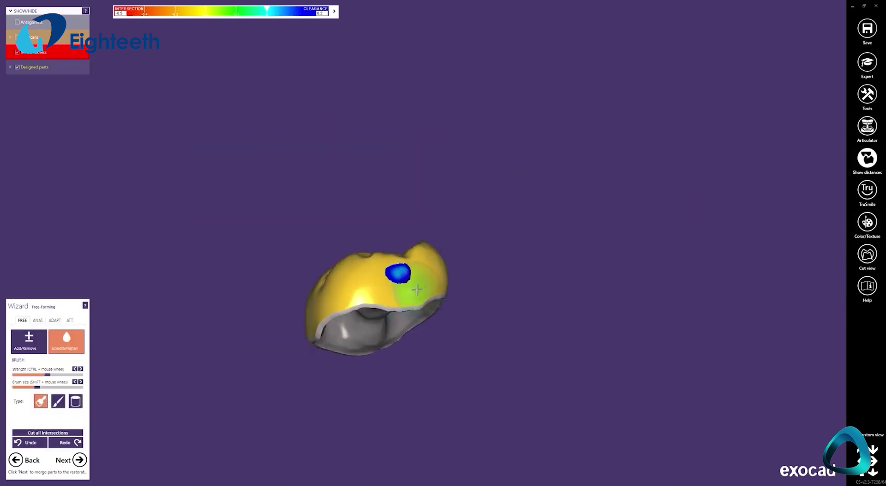
{"action": "mouse_move", "coordinate": [417, 290]}
{"action": "right_mouse_down"}
{"action": "mouse_move", "coordinate": [455, 277]}
{"action": "mouse_move", "coordinate": [439, 291]}
{"action": "right_mouse_up"}
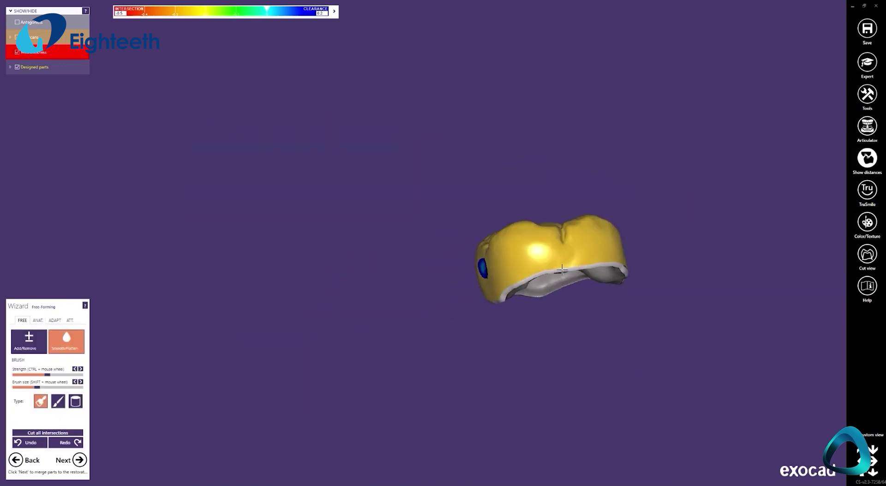
{"action": "right_click_drag", "start_coordinate": [631, 276], "coordinate": [619, 303]}
{"action": "right_click_drag", "start_coordinate": [625, 233], "coordinate": [634, 217]}
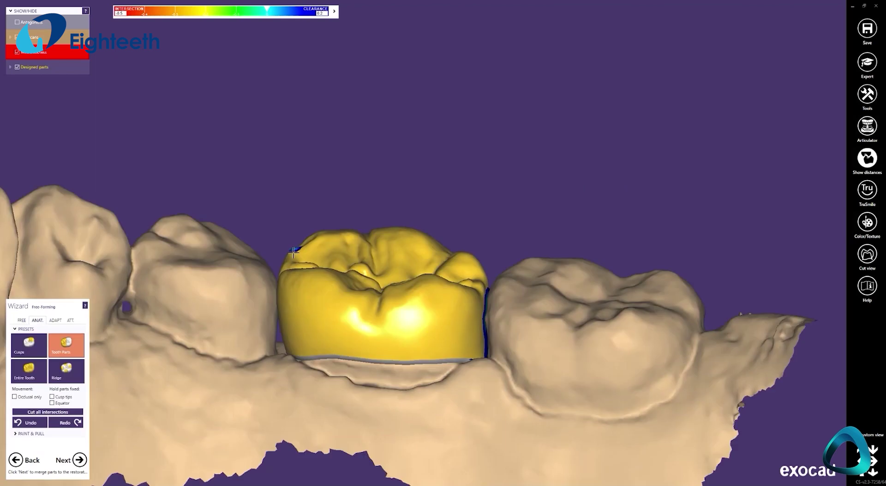
{"action": "right_click_drag", "start_coordinate": [304, 293], "coordinate": [129, 291]}
{"action": "left_click", "coordinate": [24, 320]}
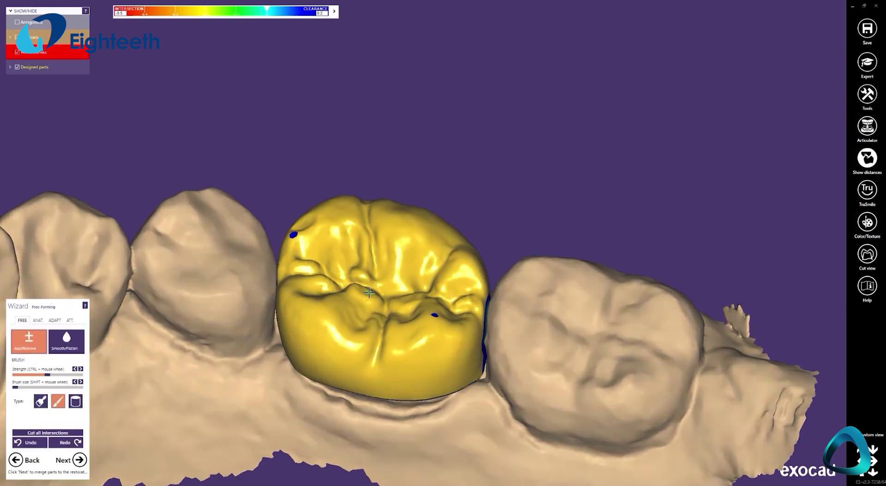
{"action": "right_click_drag", "start_coordinate": [370, 292], "coordinate": [374, 289]}
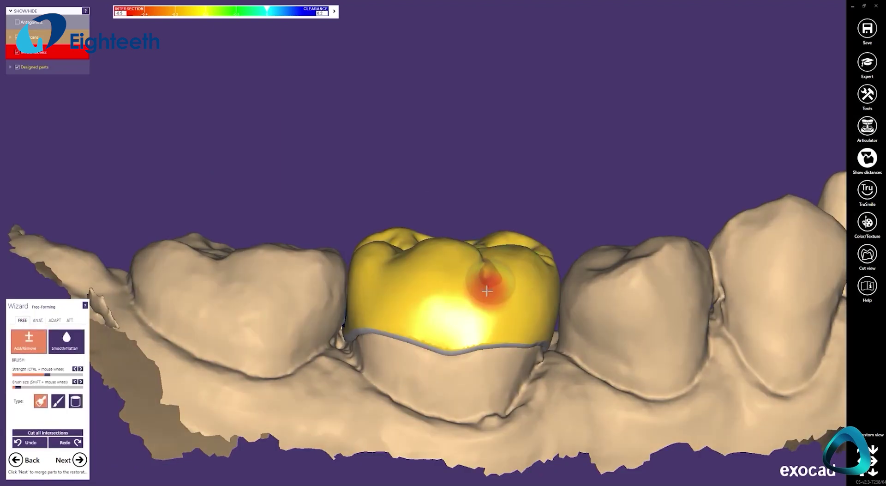
{"action": "scroll", "coordinate": [487, 290], "scroll_direction": "up", "scroll_amount": 3, "text": "shift"}
{"action": "left_click_drag", "start_coordinate": [493, 283], "coordinate": [490, 280]}
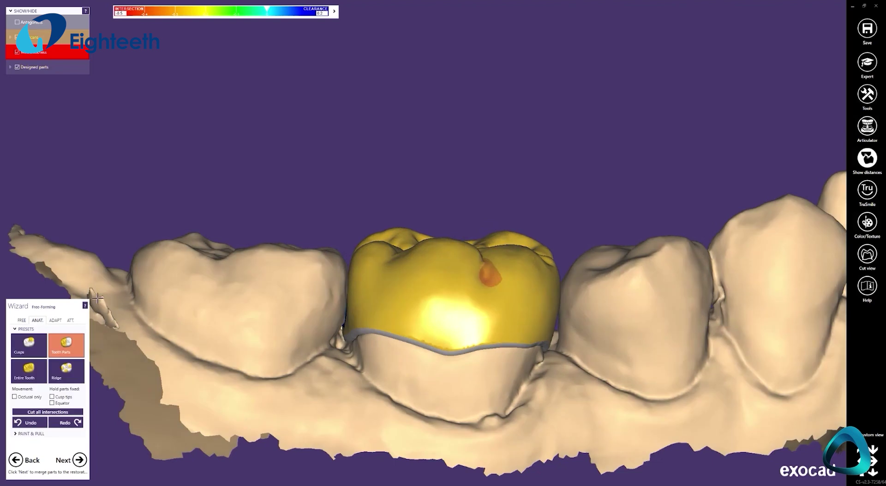
{"action": "left_click", "coordinate": [22, 321]}
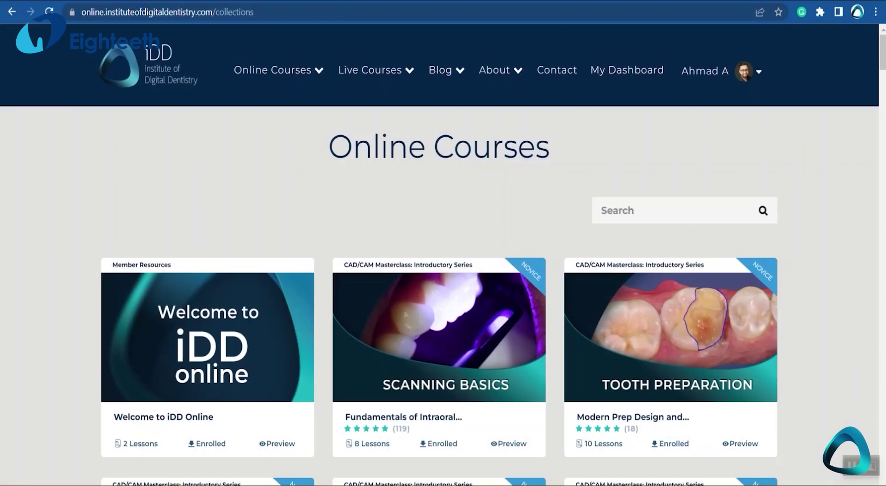
Switch to the browser and open the preview of the Fundamentals of CAD/CAM Design course.
{"action": "scroll", "coordinate": [444, 254], "scroll_direction": "down", "scroll_amount": 6}
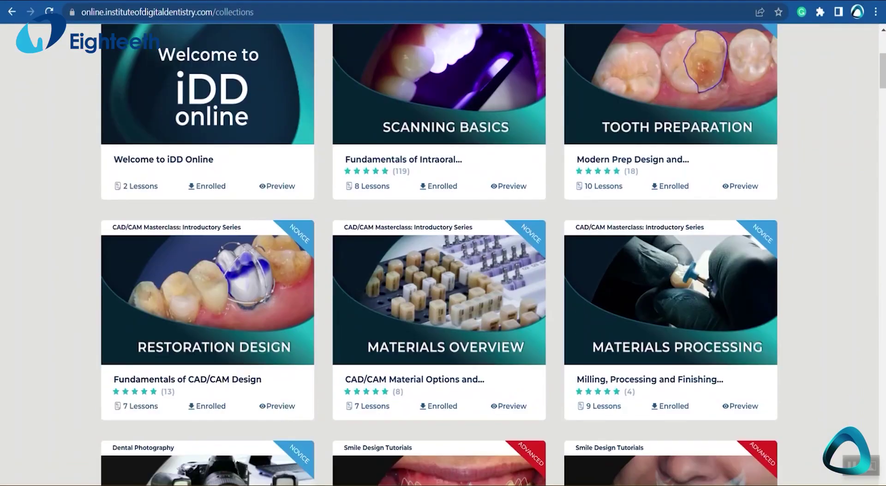
{"action": "scroll", "coordinate": [438, 259], "scroll_direction": "down", "scroll_amount": 1}
{"action": "left_click", "coordinate": [280, 342]}
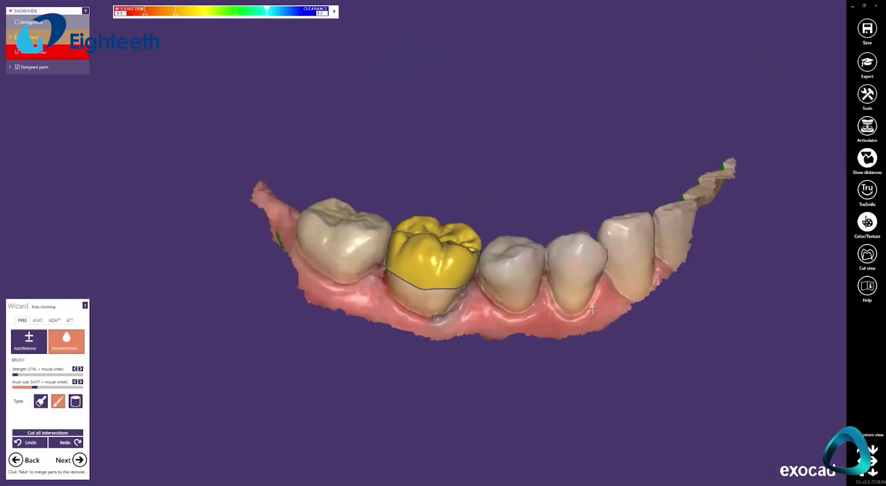
Choose the Lithium Disilicate HT_C14 18x14x12mm blank for tooth 46 and place the connector on the crown's lingual side.
{"action": "right_click_drag", "start_coordinate": [587, 296], "coordinate": [609, 277]}
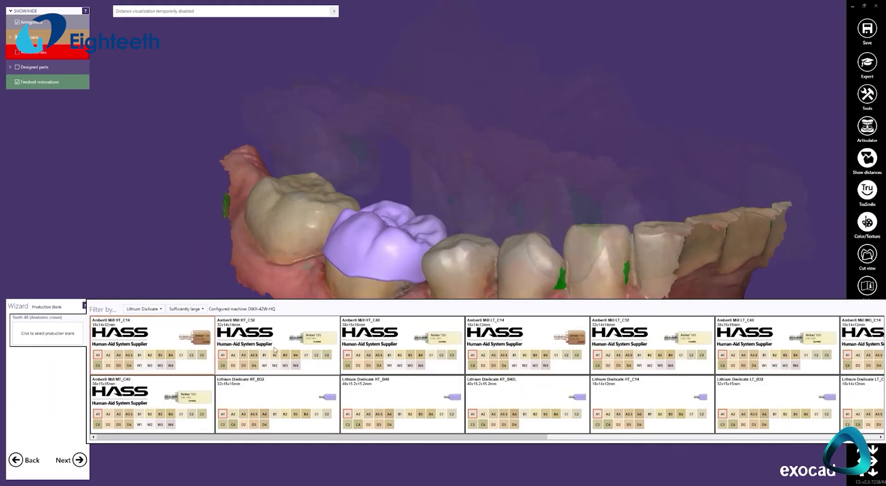
{"action": "left_click", "coordinate": [651, 414]}
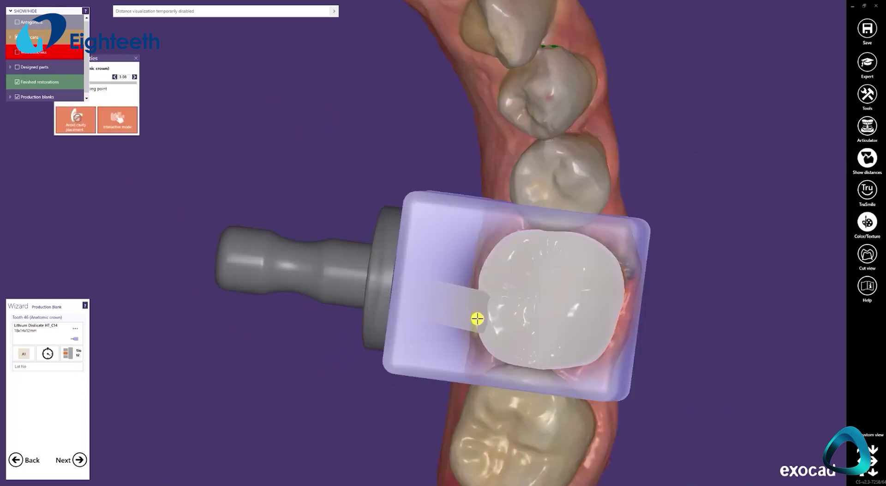
{"action": "left_click", "coordinate": [477, 318]}
{"action": "right_click_drag", "start_coordinate": [463, 354], "coordinate": [576, 189]}
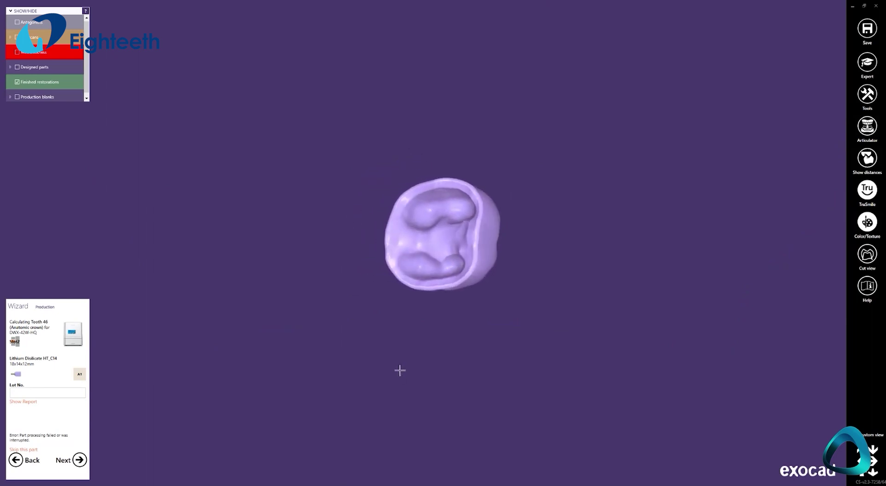
Examine the finished tooth 46 crown's inner and outer surfaces, both isolated and seated in the coloured arch scan.
{"action": "scroll", "coordinate": [408, 197], "scroll_direction": "up", "scroll_amount": 5}
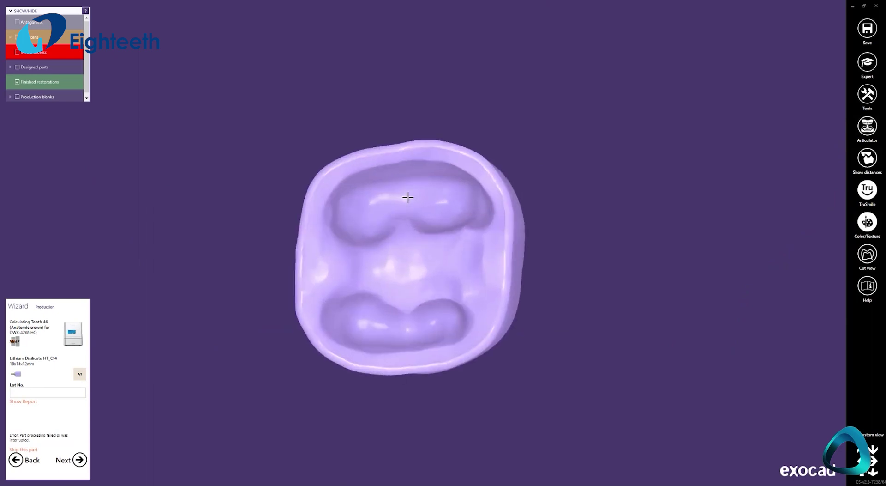
{"action": "scroll", "coordinate": [398, 293], "scroll_direction": "up", "scroll_amount": 3}
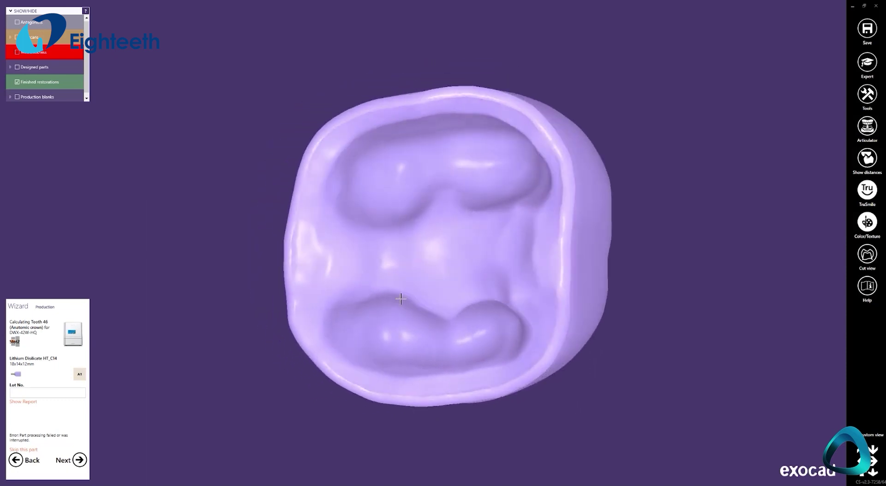
{"action": "right_click_drag", "start_coordinate": [401, 299], "coordinate": [574, 323]}
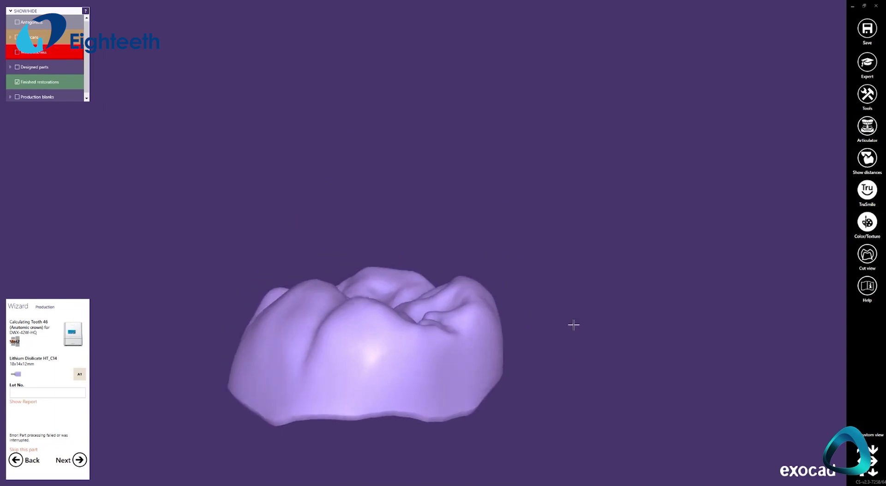
{"action": "key", "text": "ctrl+j"}
{"action": "scroll", "coordinate": [574, 325], "scroll_direction": "down", "scroll_amount": 2}
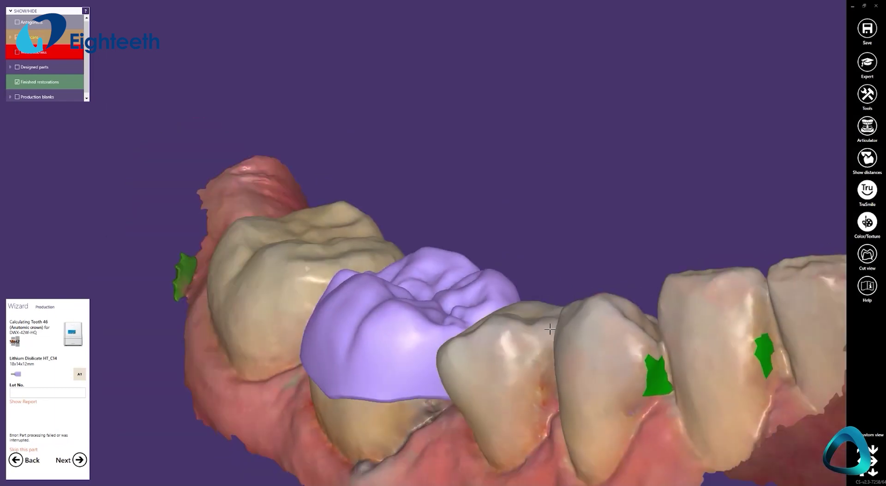
{"action": "middle_click", "coordinate": [536, 336]}
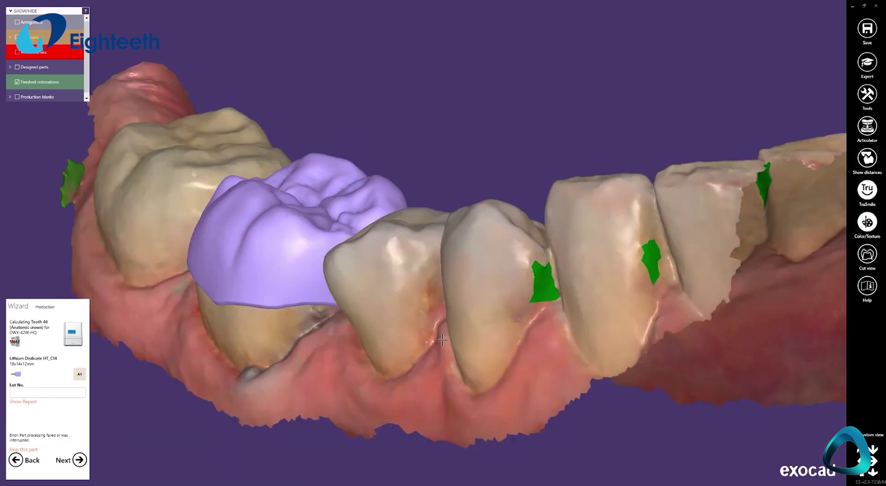
{"action": "middle_click_drag", "start_coordinate": [442, 339], "coordinate": [556, 322]}
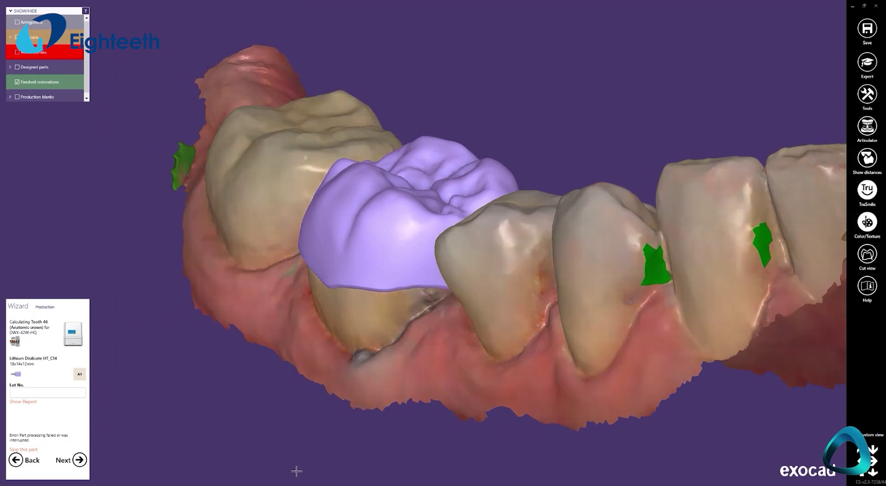